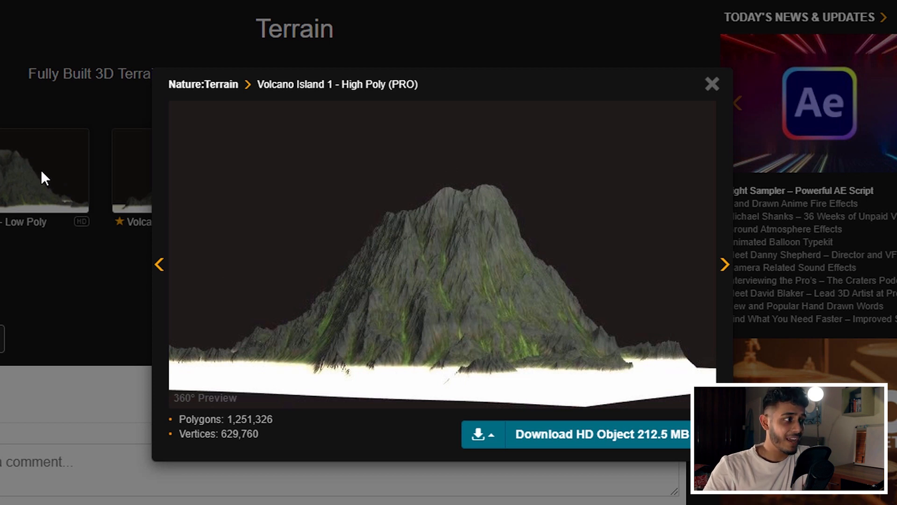
click(4, 187)
click(42, 223)
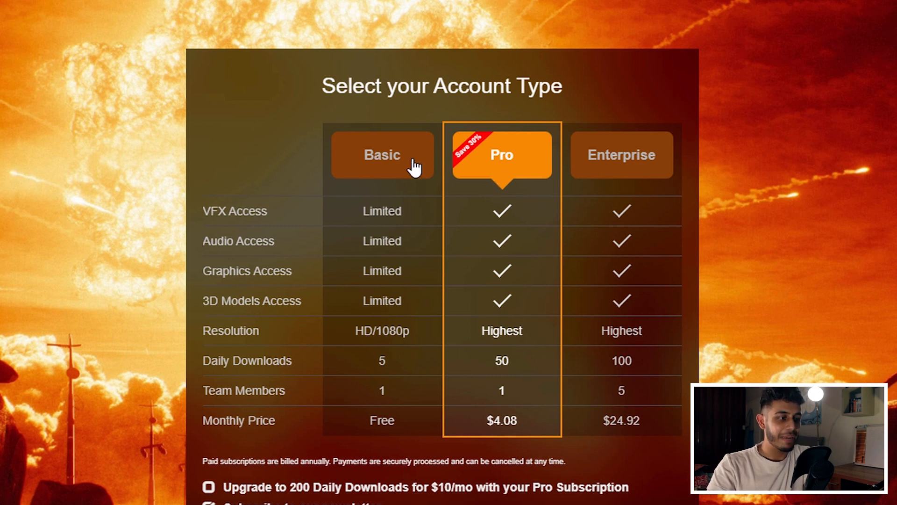
Choose the free Basic account type and opt out of the $10/mo donation for extra daily downloads
click(378, 426)
scroll(397, 416, down, 10)
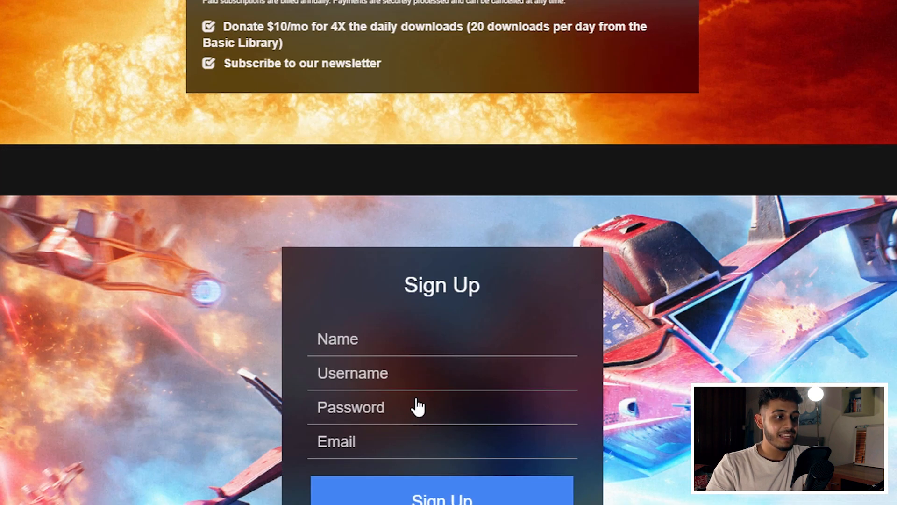
scroll(405, 171, up, 9)
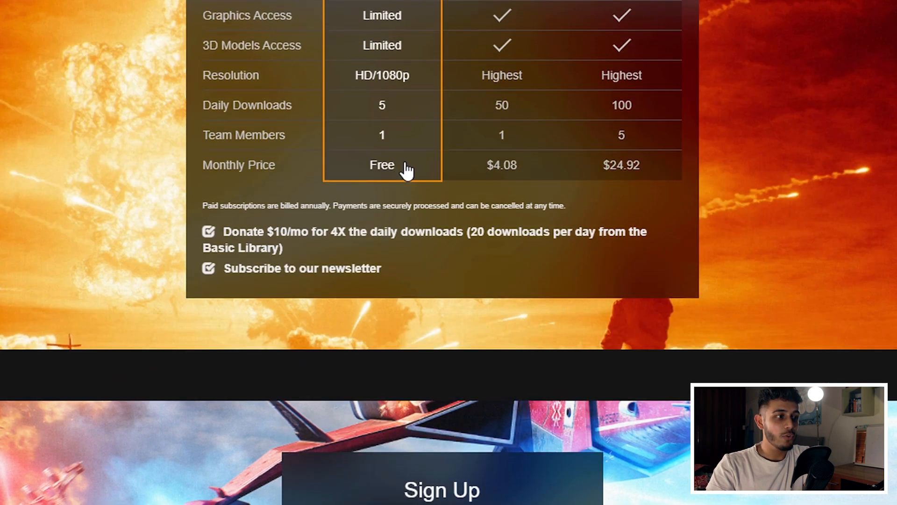
click(209, 231)
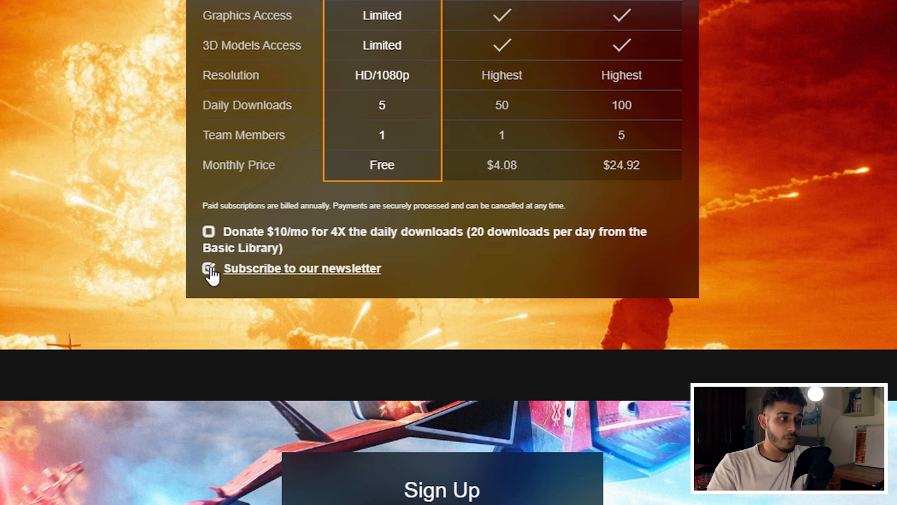
scroll(381, 120, up, 5)
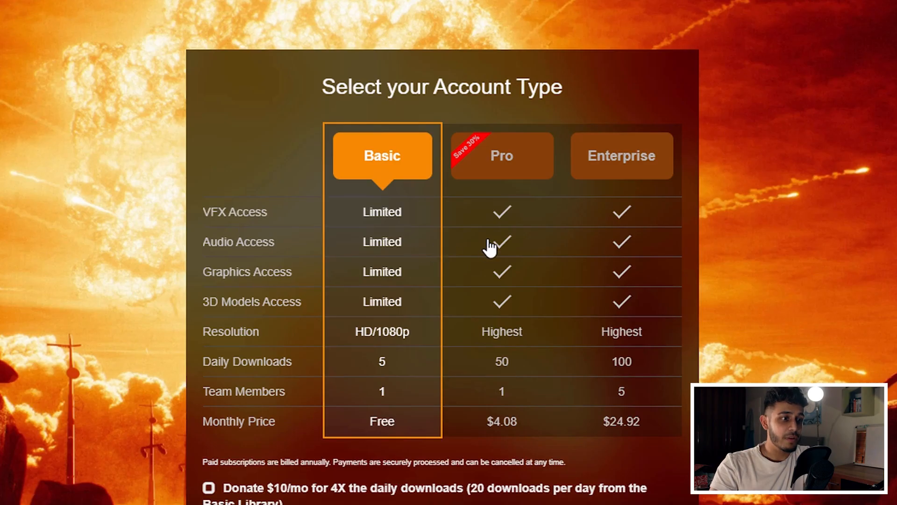
click(488, 241)
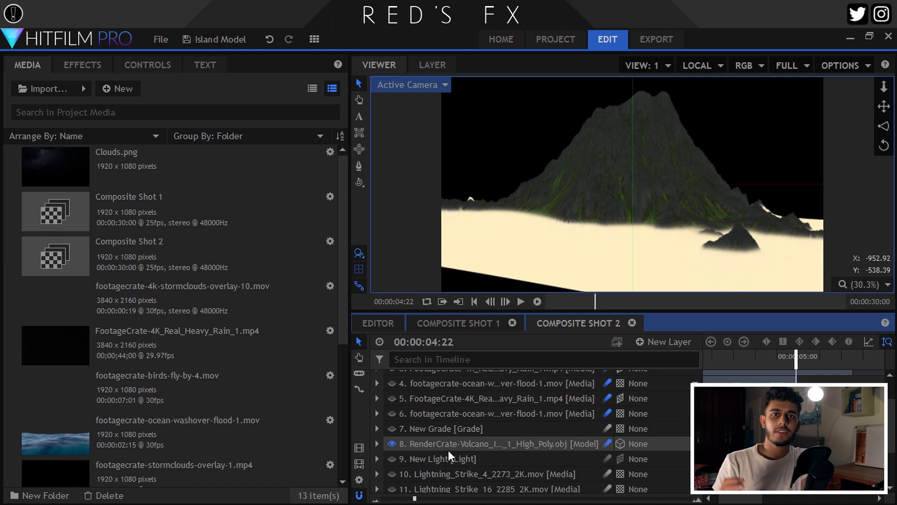
Make the New Light layer visible in Composite Shot 2 so it lights the volcano model
click(456, 461)
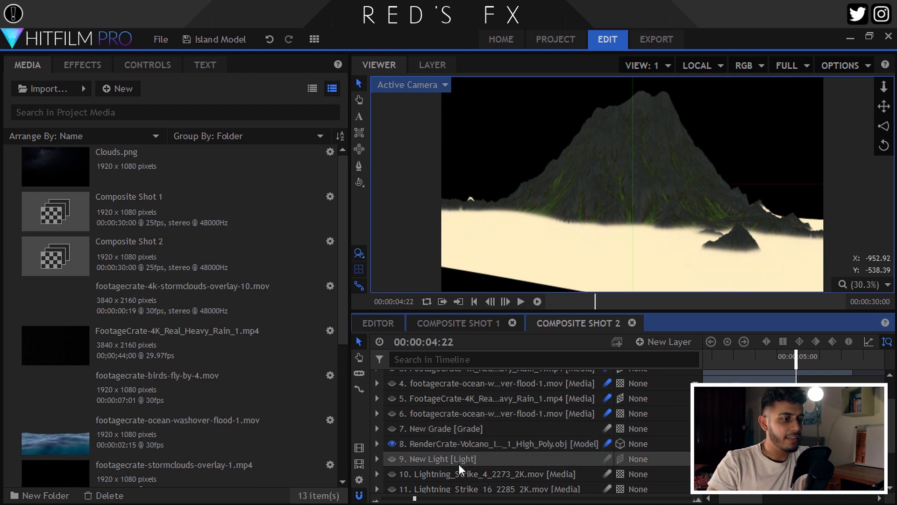
click(392, 459)
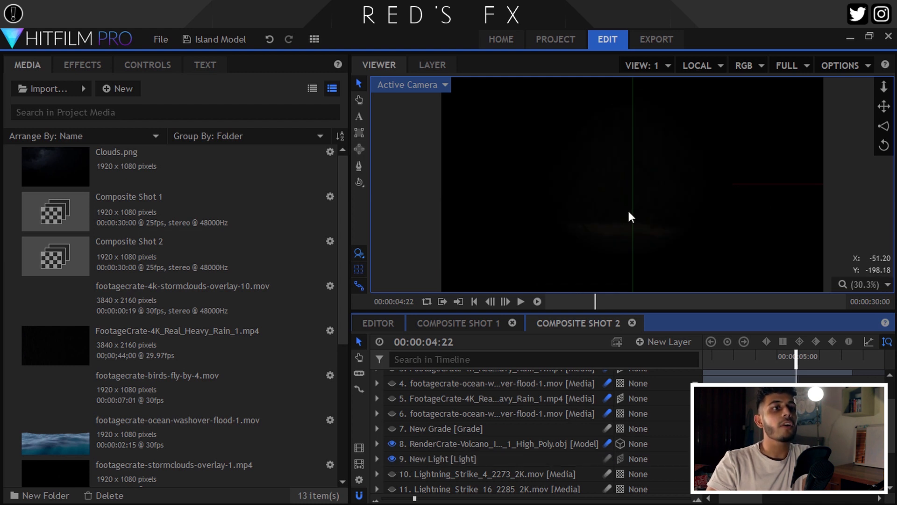
scroll(630, 216, up, 5)
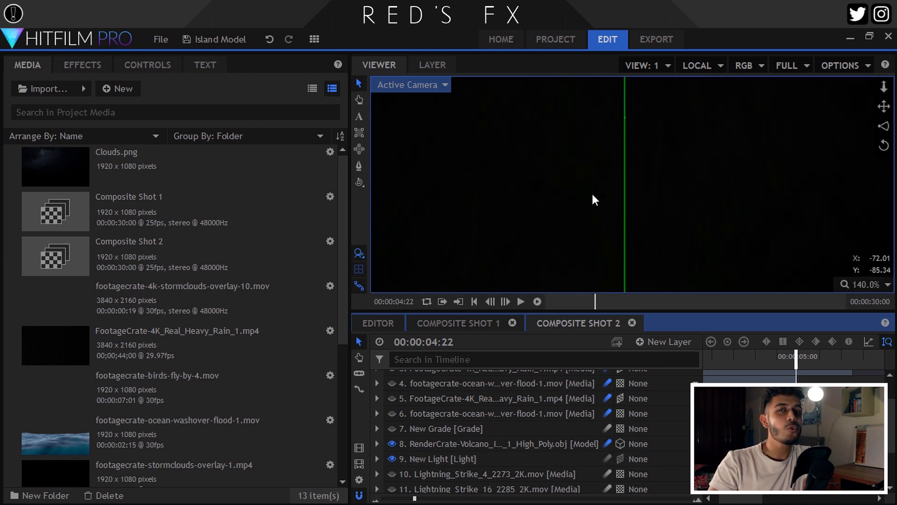
scroll(578, 203, down, 4)
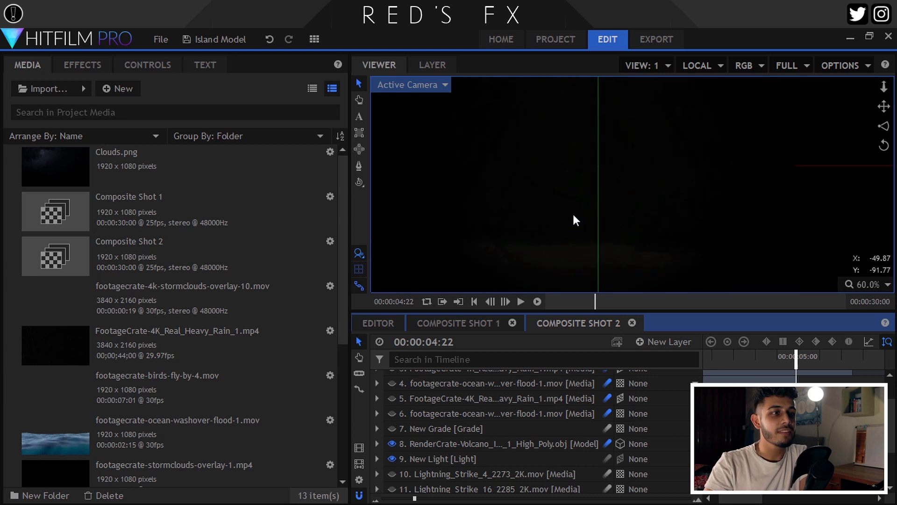
scroll(575, 220, down, 2)
Examine the New Light's intensity keyframes, moving the playhead from 00:00:03:13 to 00:00:03:19 frame by frame
click(377, 458)
scroll(397, 442, down, 3)
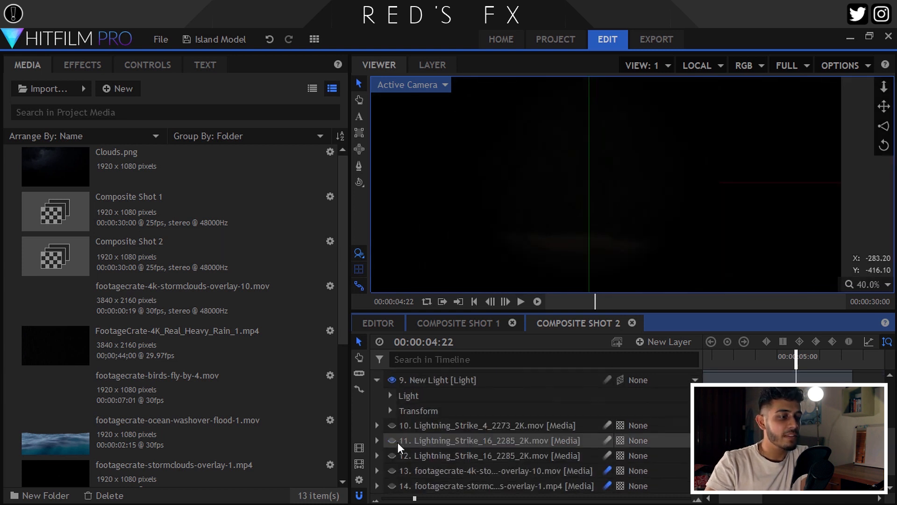
click(390, 396)
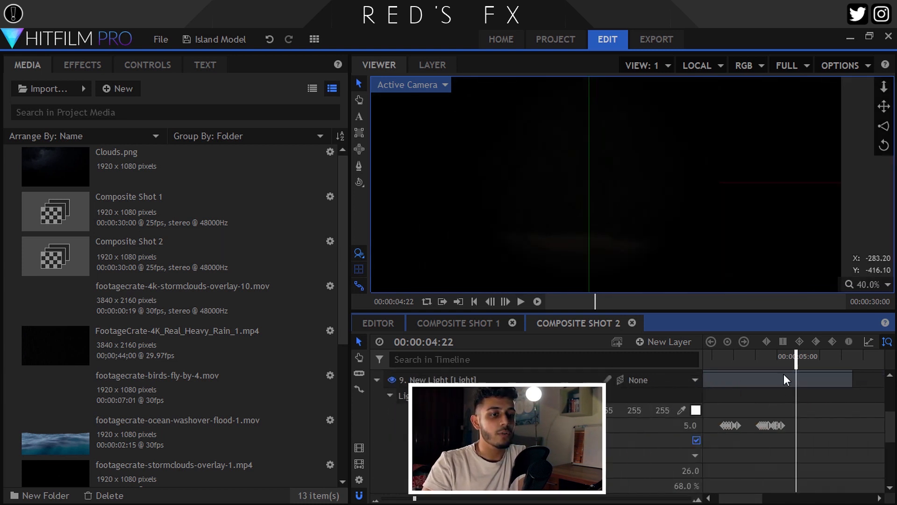
drag(795, 356, 766, 357)
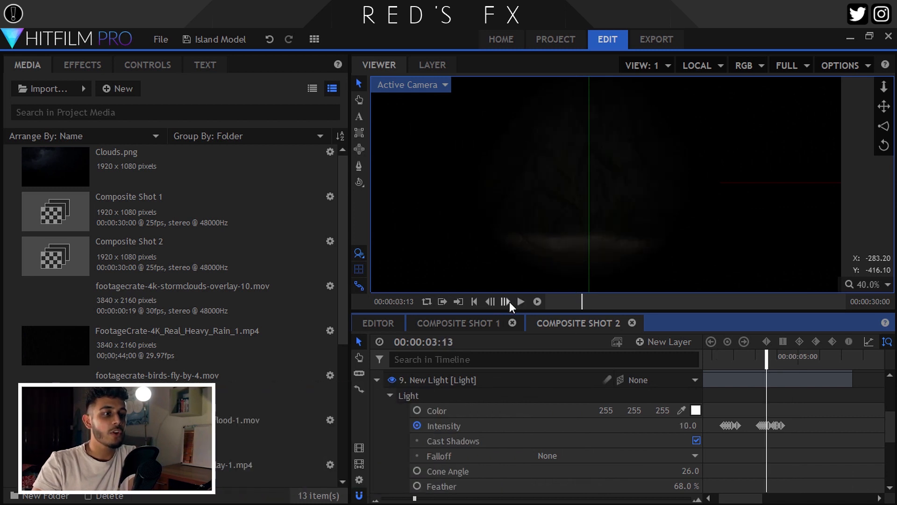
click(509, 301)
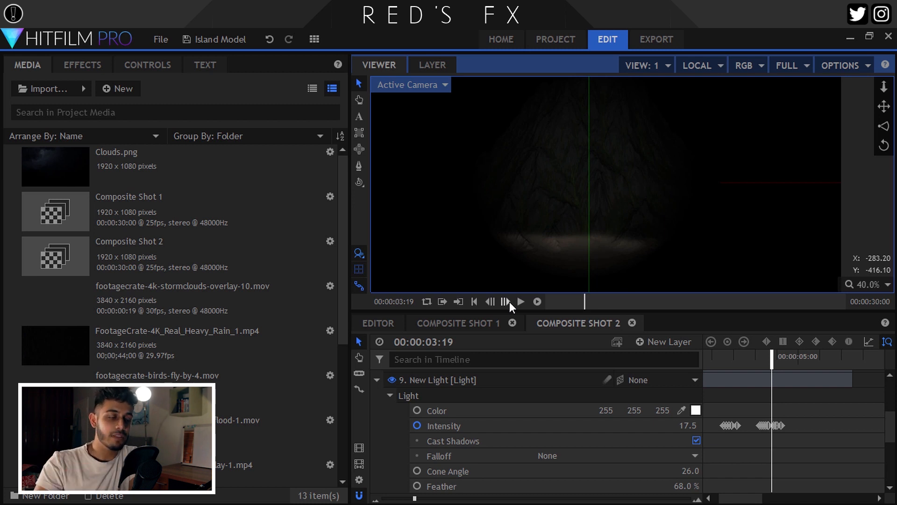
click(390, 395)
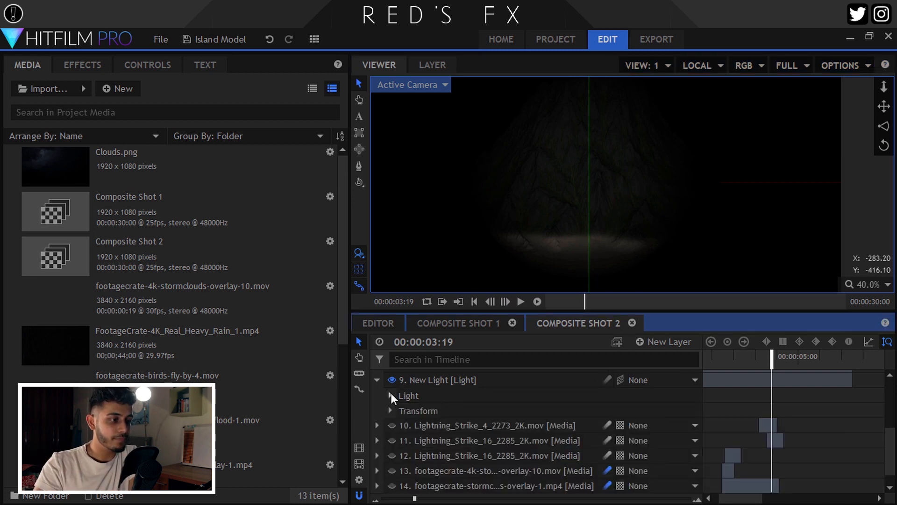
click(377, 380)
scroll(473, 448, up, 5)
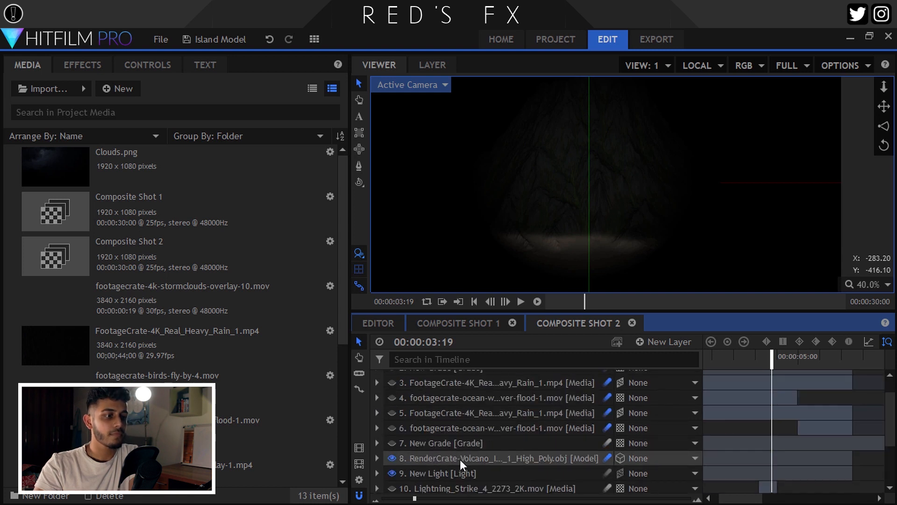
Make both footagecrate-ocean-washover-flood-1.mov layers, numbers 6 and 4, visible in the composite
click(391, 427)
click(854, 283)
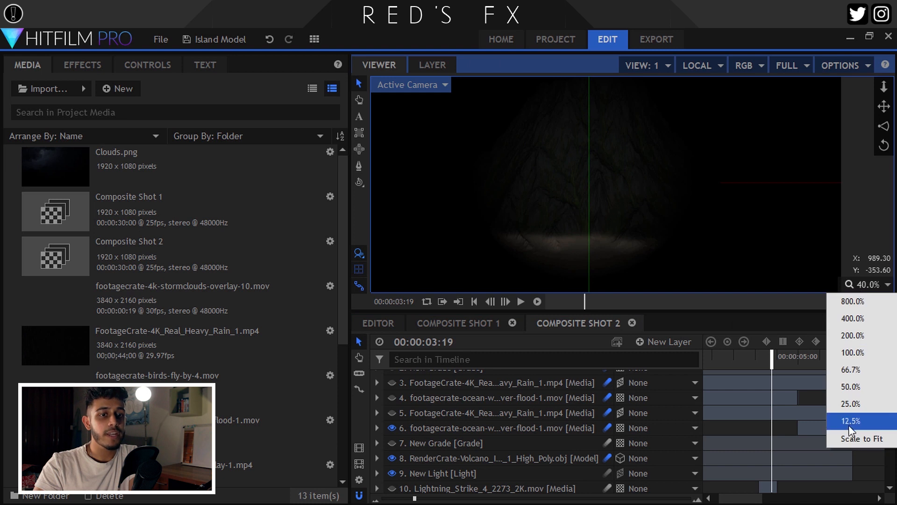
click(849, 421)
scroll(574, 214, up, 5)
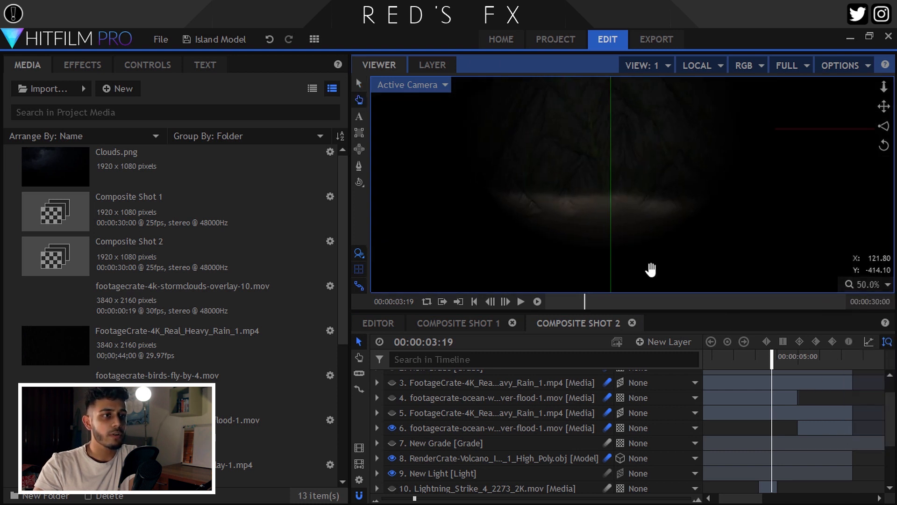
scroll(621, 226, down, 2)
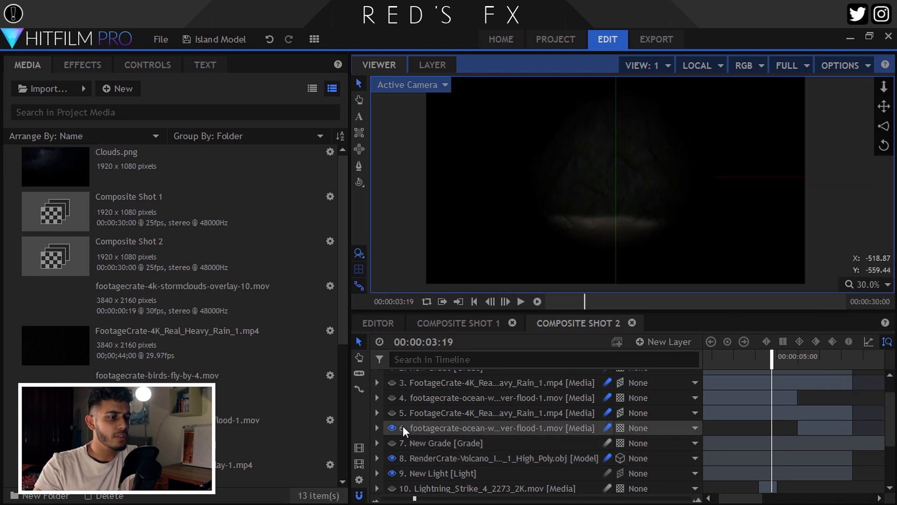
scroll(391, 463, up, 2)
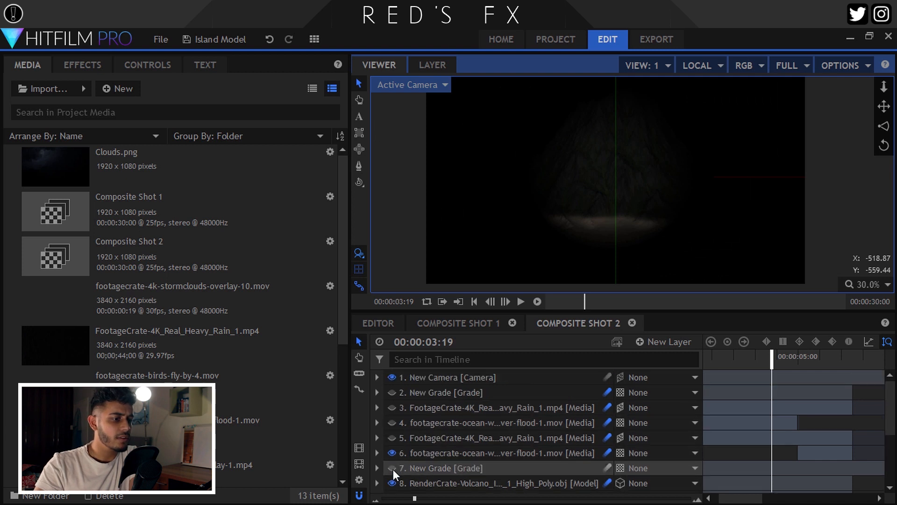
click(391, 422)
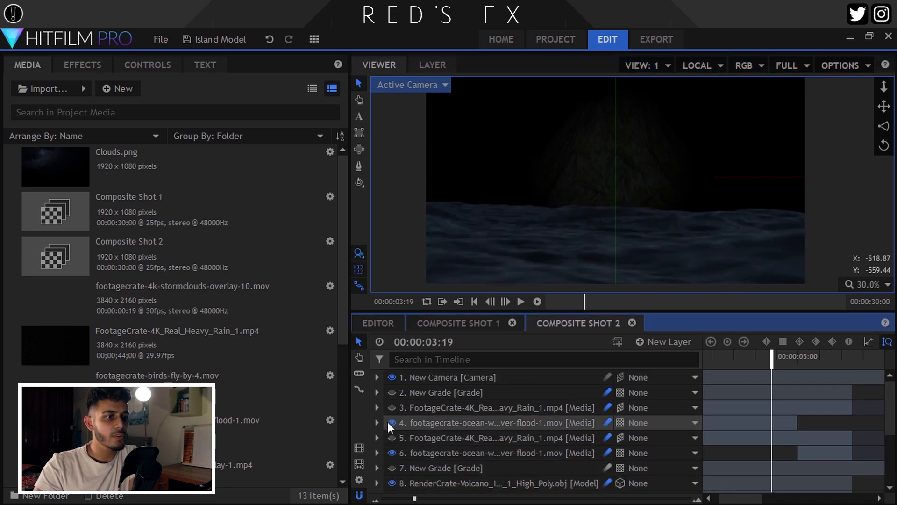
Compare ocean layer 4 with and without its Curves, Hue, Saturation & Lightness and Exposure effects, leaving all three enabled
click(465, 424)
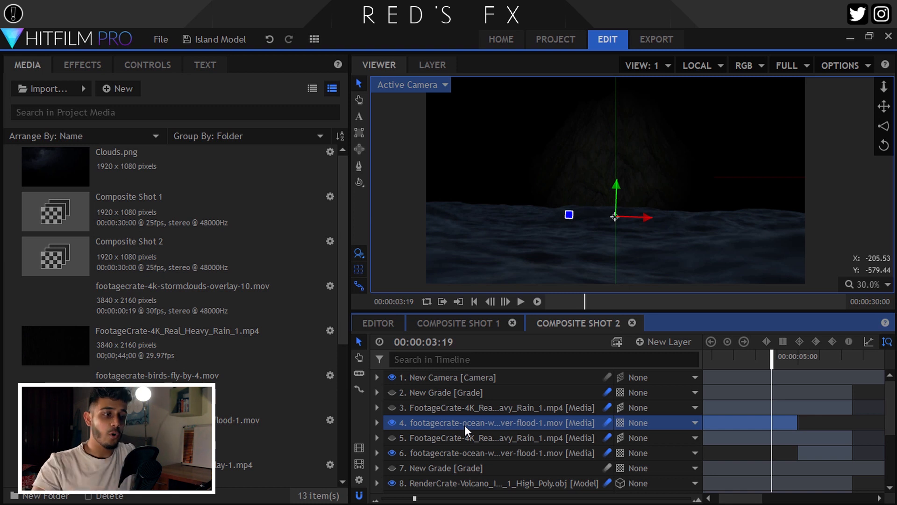
click(154, 68)
click(11, 175)
click(38, 189)
click(38, 204)
click(37, 218)
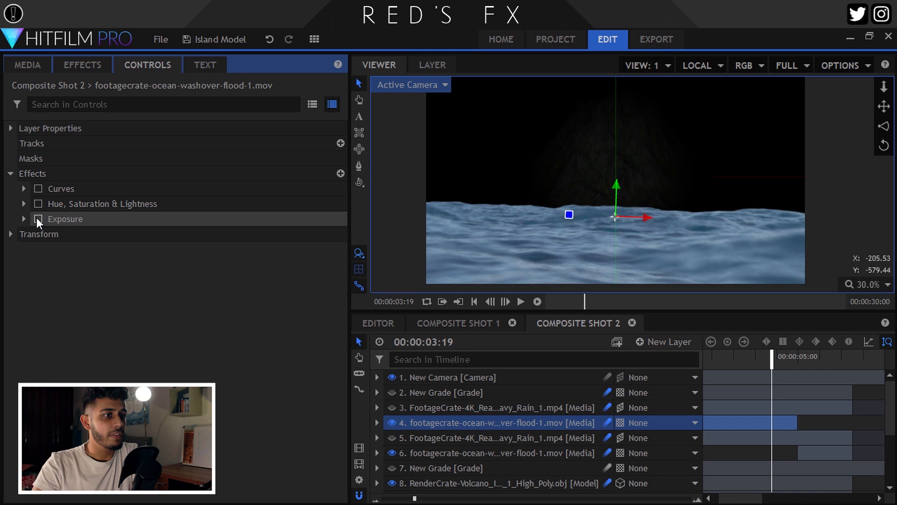
click(37, 218)
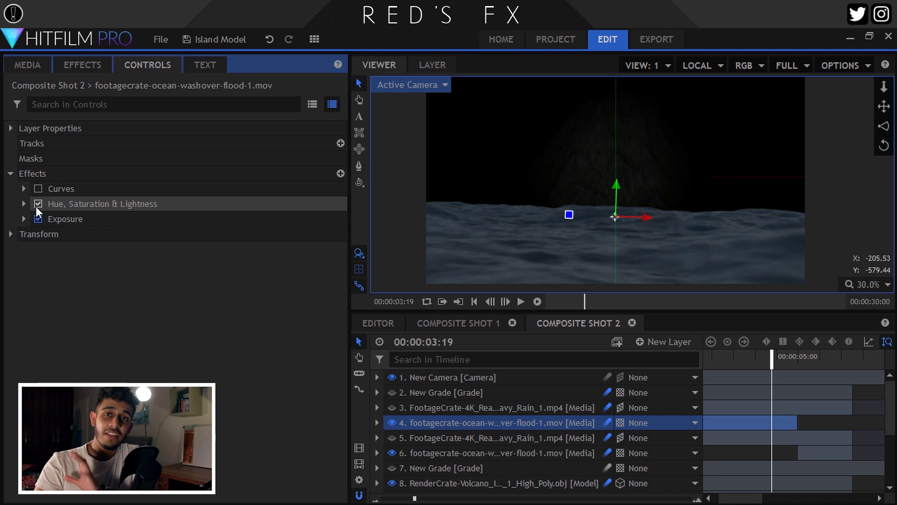
click(37, 195)
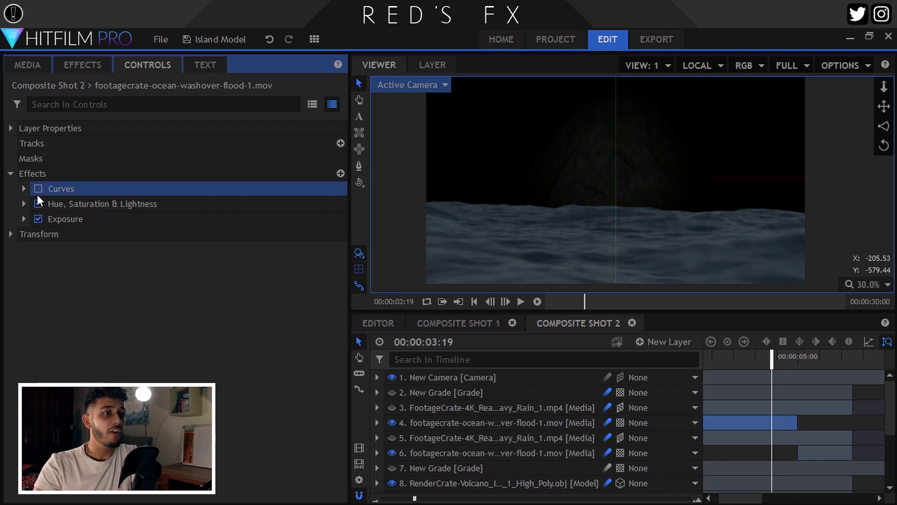
click(39, 189)
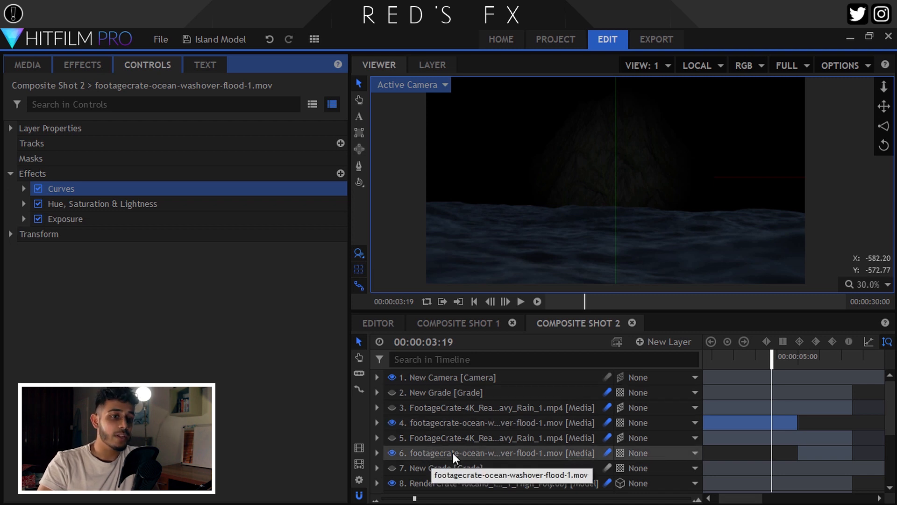
Select ocean layer 6 and search the effects library for "rain"
click(818, 455)
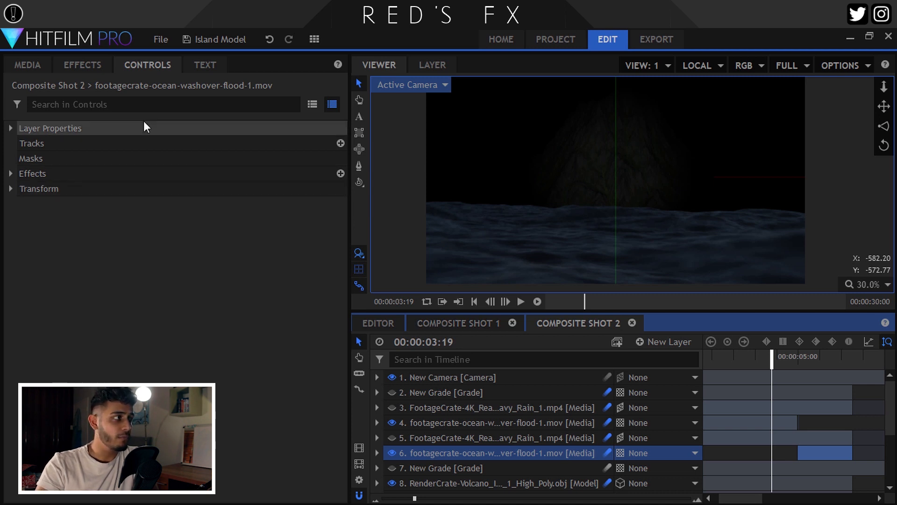
click(99, 67)
text(rain)
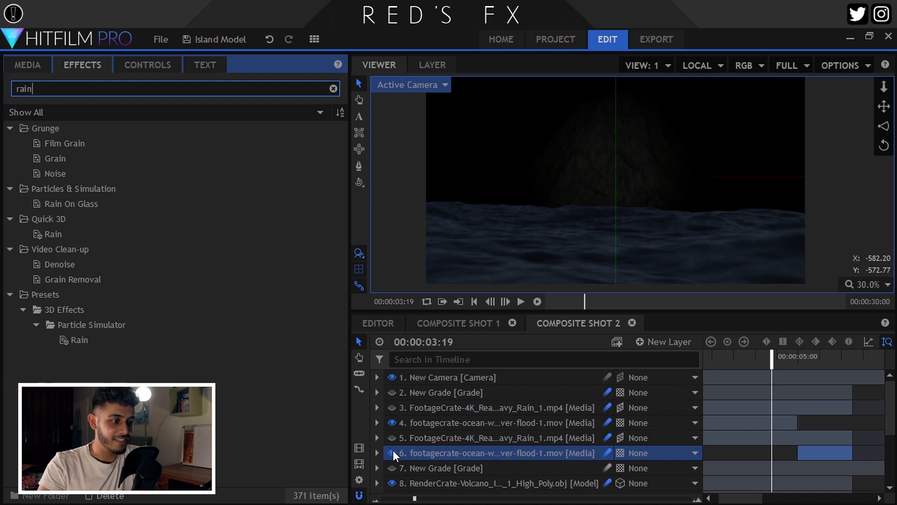
Make both FootageCrate-4K_Real_Heavy_Rain_1.mp4 layers, numbers 3 and 5, visible
click(391, 407)
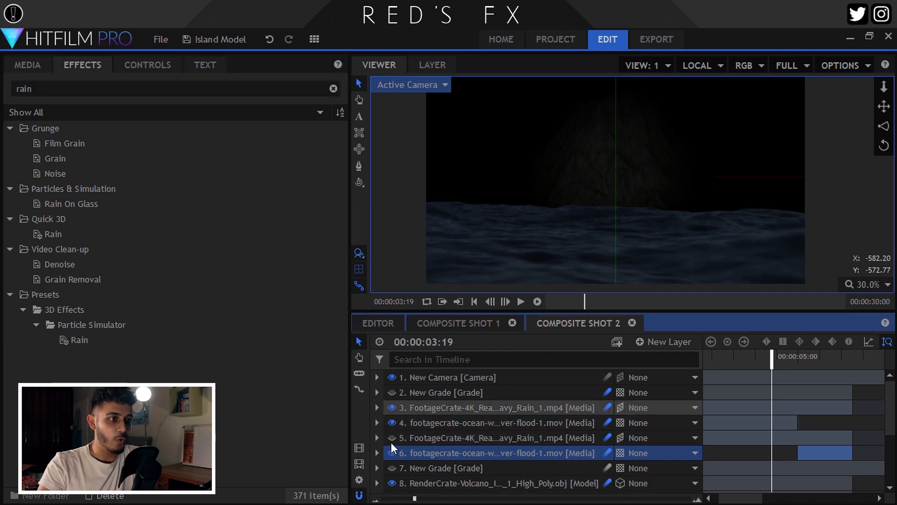
click(392, 437)
Compare rain layer 5 with and without its Curves, Hue, Saturation & Lightness and Lens Blur effects, leaving all three enabled
click(417, 444)
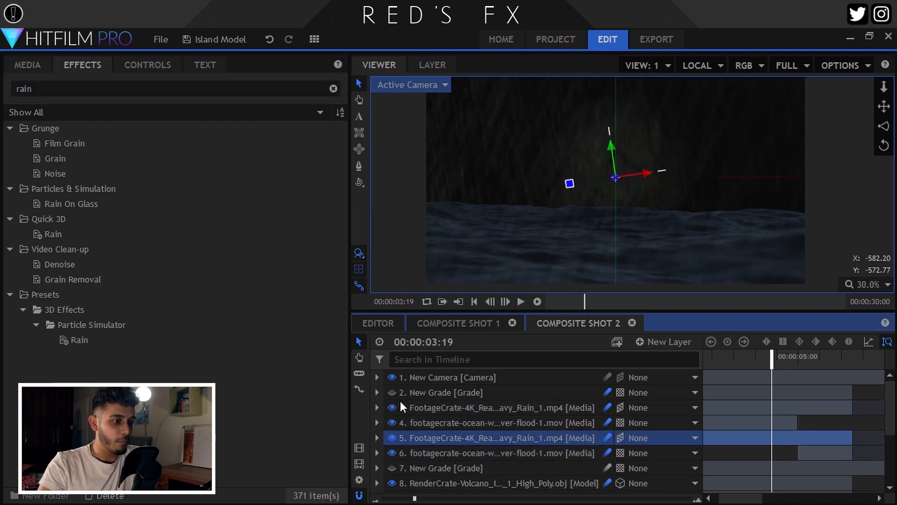
click(141, 66)
click(11, 175)
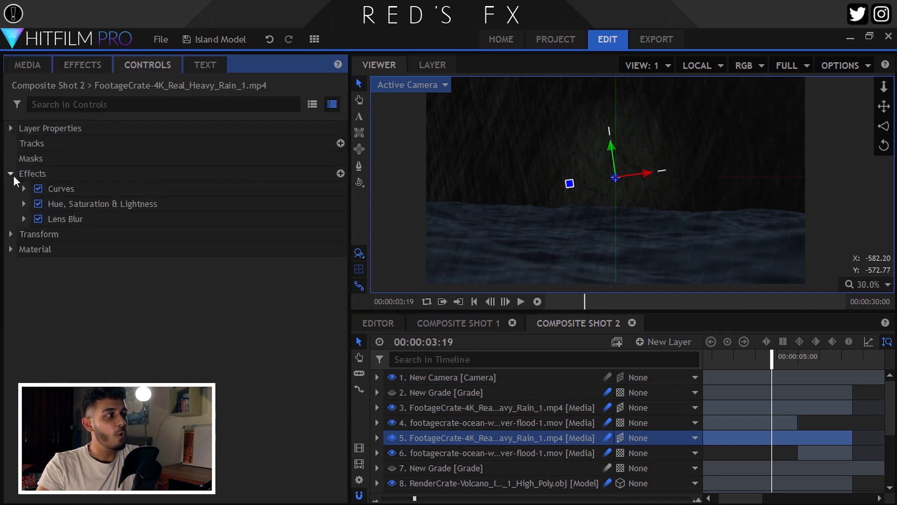
click(38, 189)
click(39, 204)
click(39, 219)
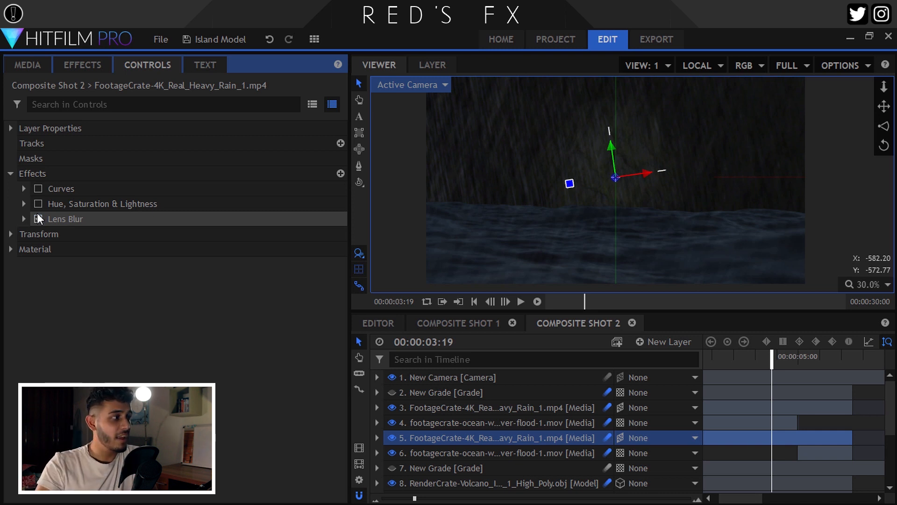
click(40, 203)
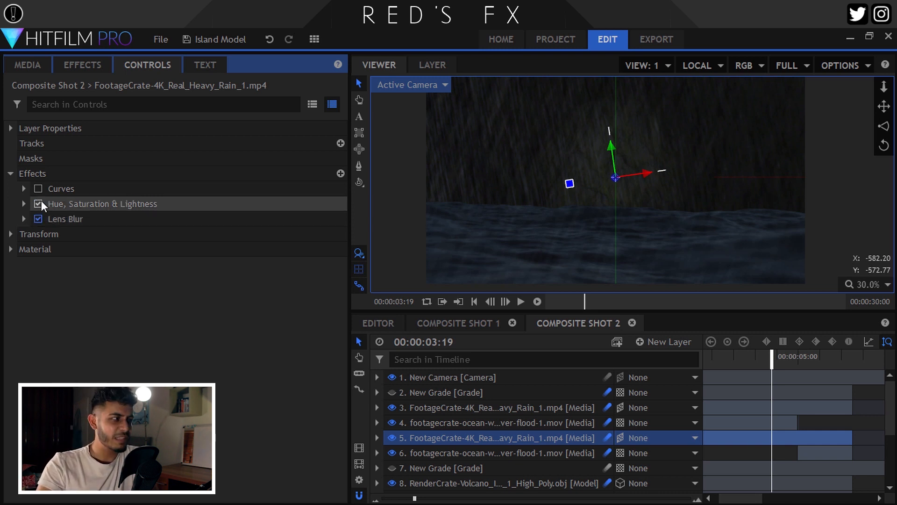
click(38, 188)
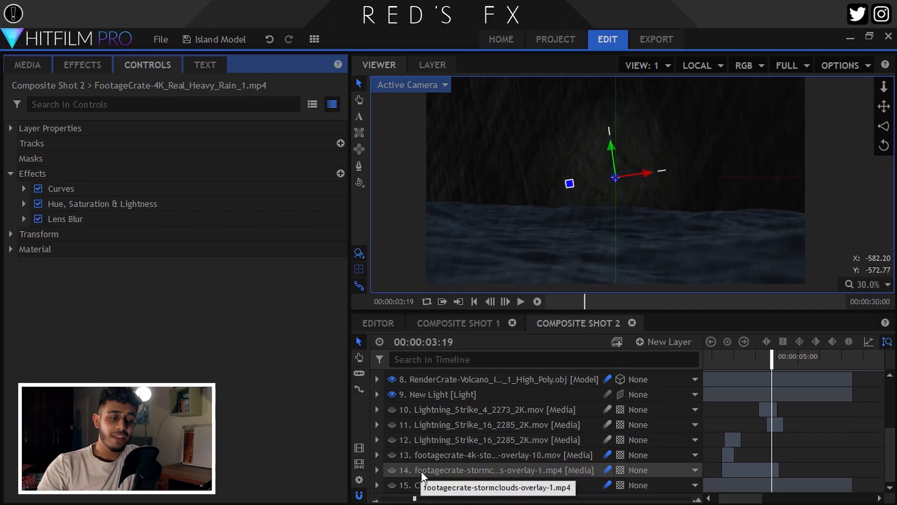
Make the footagecrate-stormclouds-overlay-1.mp4 layer visible behind the volcano
click(392, 469)
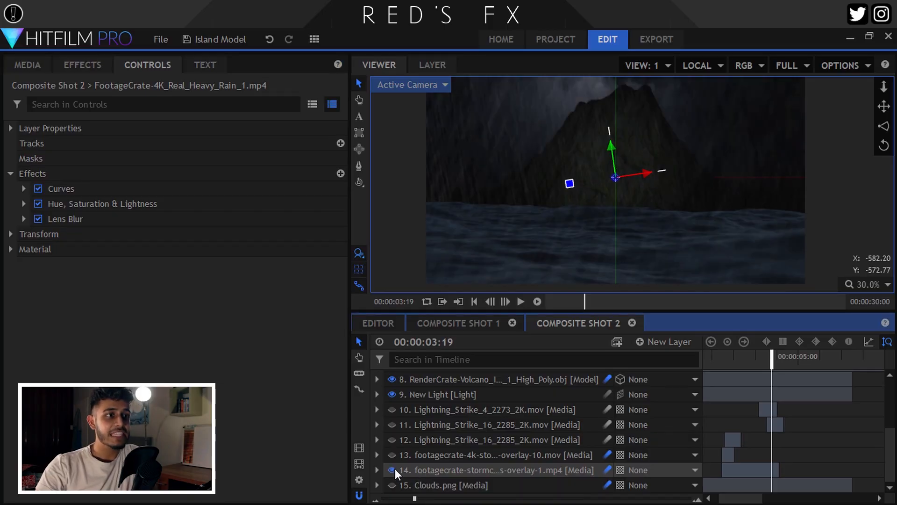
Make the footagecrate-4k storm overlay-10.mov layer 13 and the Clouds.png layer visible behind the volcano
click(430, 469)
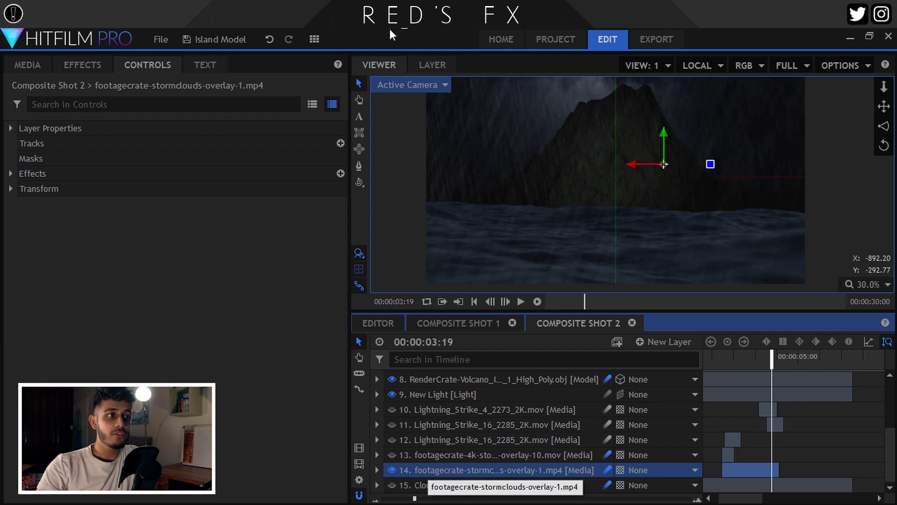
click(396, 453)
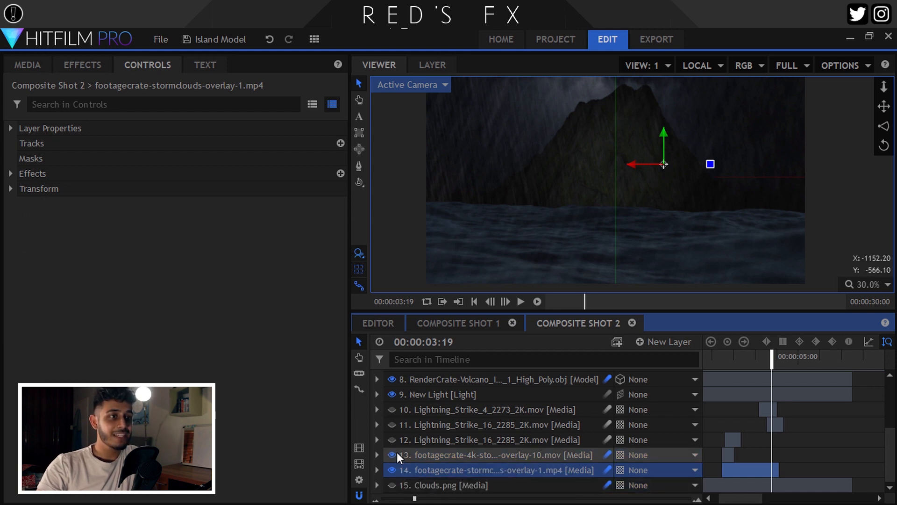
click(390, 484)
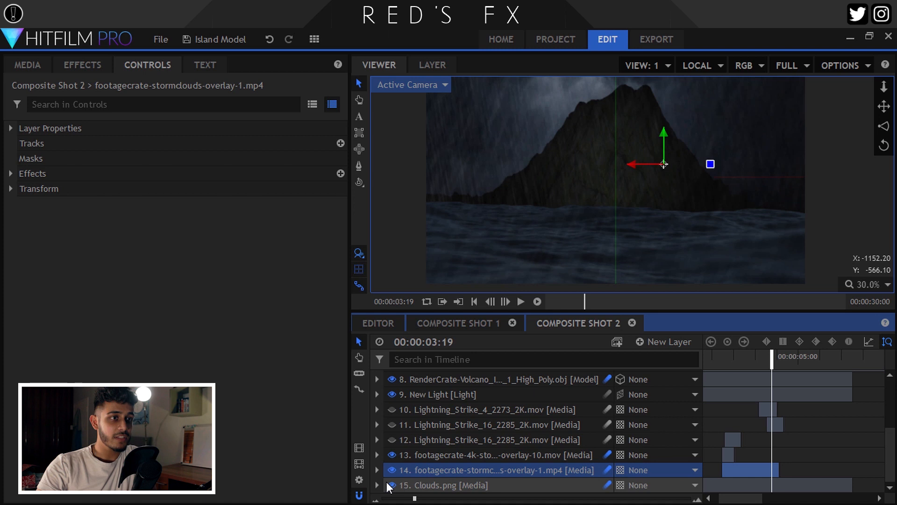
click(443, 489)
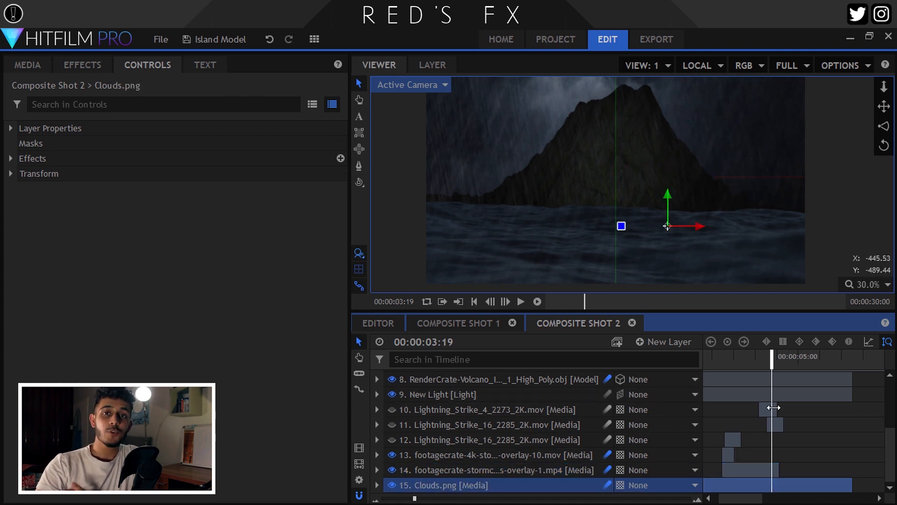
Go to 00:00:03:11 and make the three Lightning_Strike layers, numbers 10, 11 and 12, visible
click(764, 354)
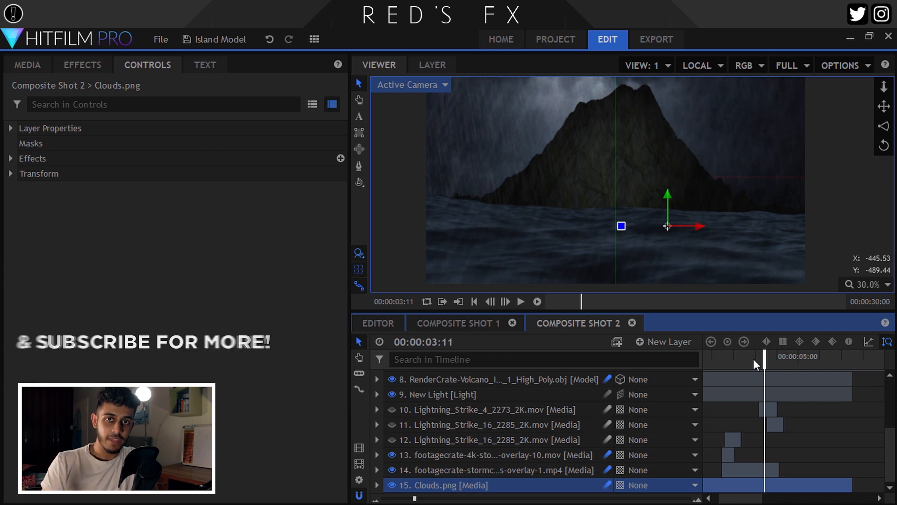
click(391, 409)
click(392, 424)
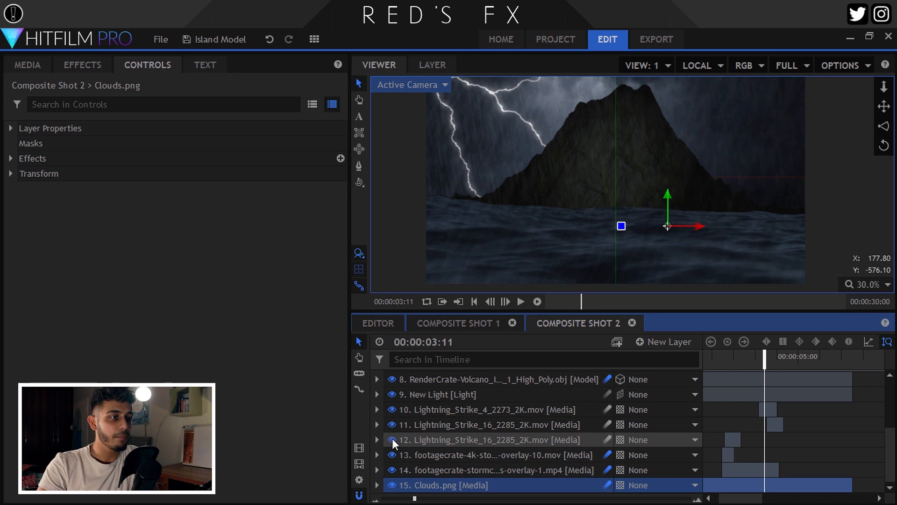
click(392, 439)
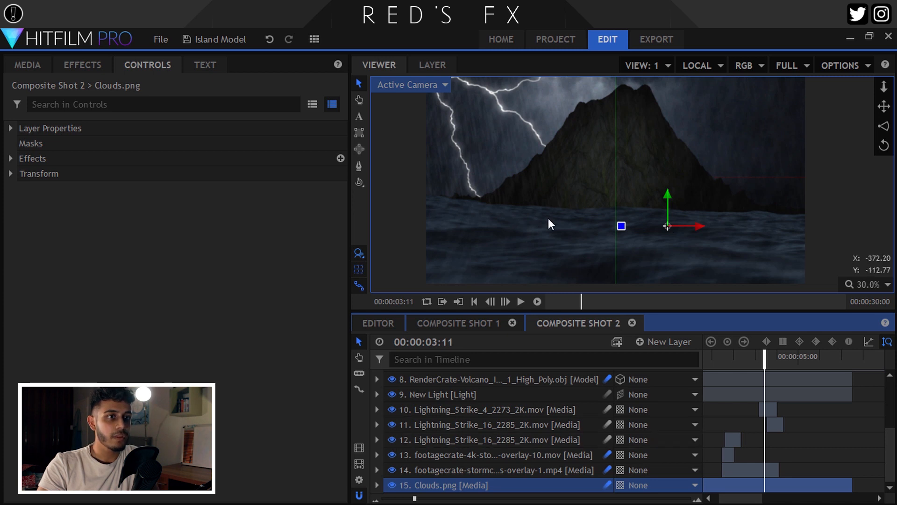
click(497, 439)
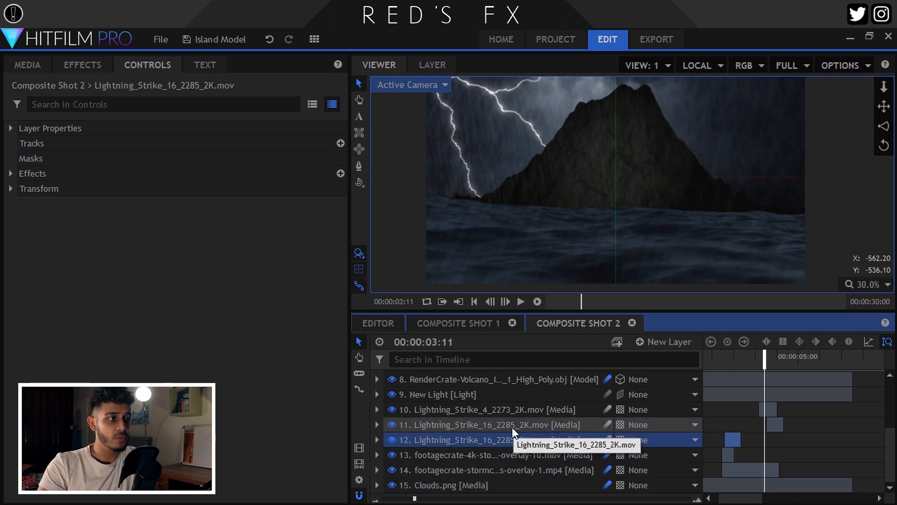
click(512, 427)
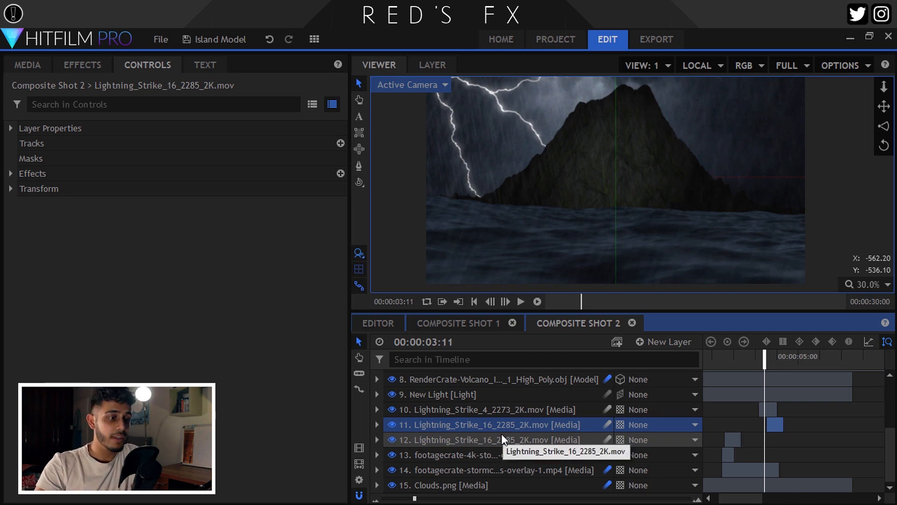
Compare the Lightning_Strike_4_2273_2K.mov layer up close with and without its two Glow effects, leaving both enabled and the view scaled to fit
click(459, 414)
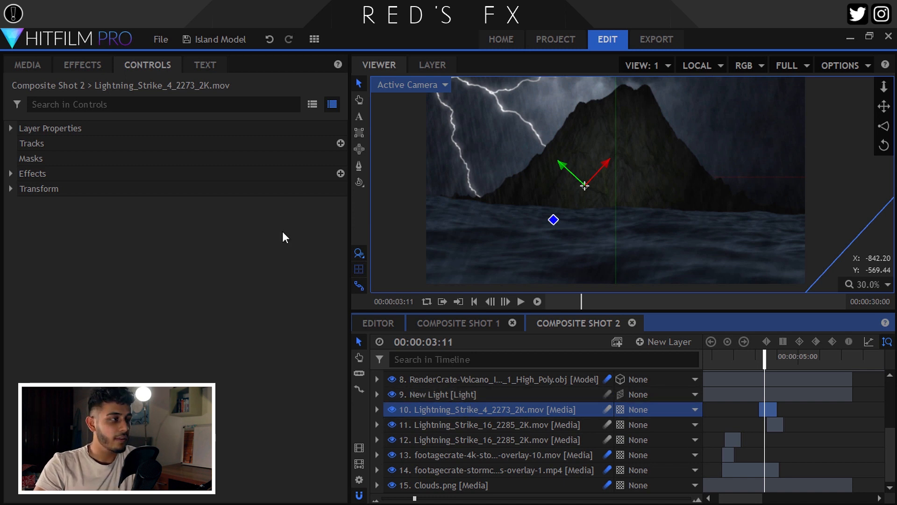
click(11, 173)
click(38, 188)
click(37, 202)
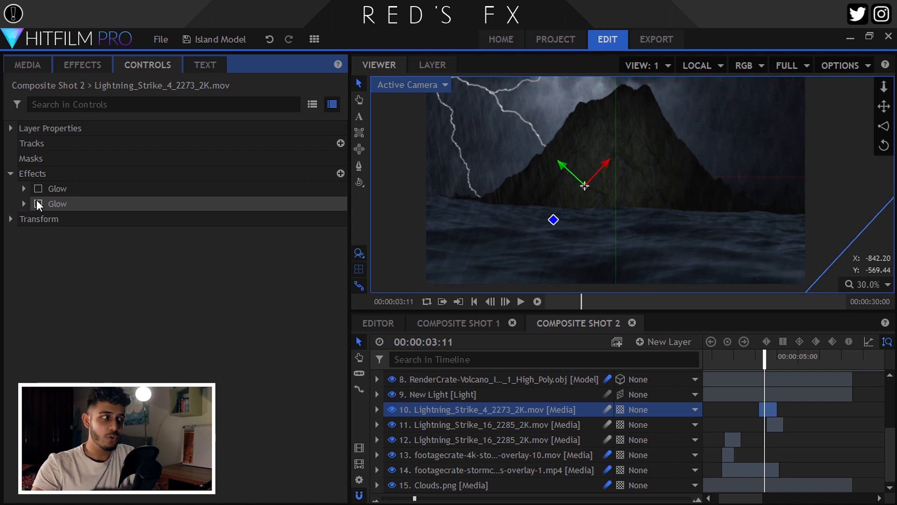
click(39, 189)
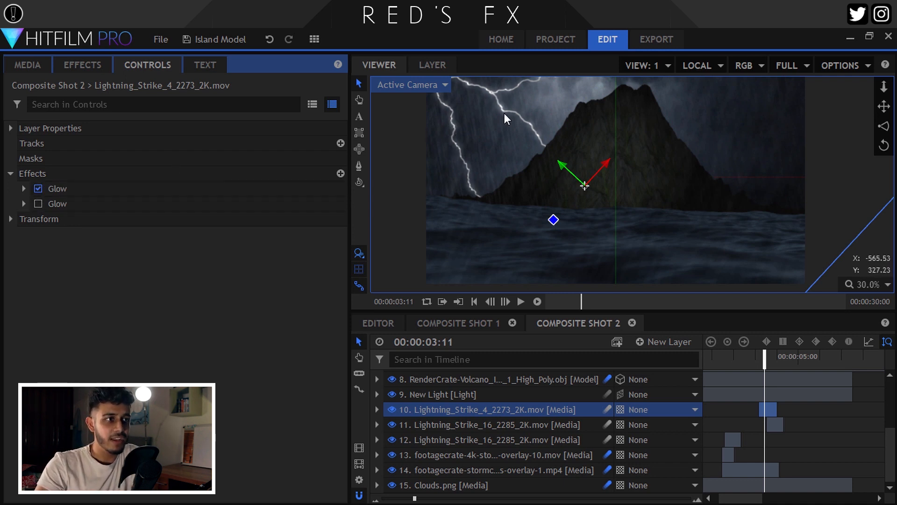
scroll(503, 113, up, 5)
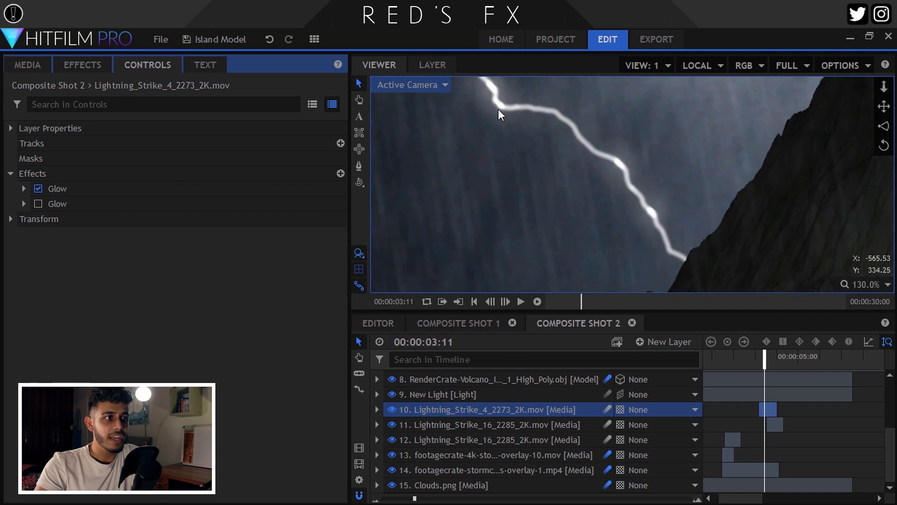
click(37, 204)
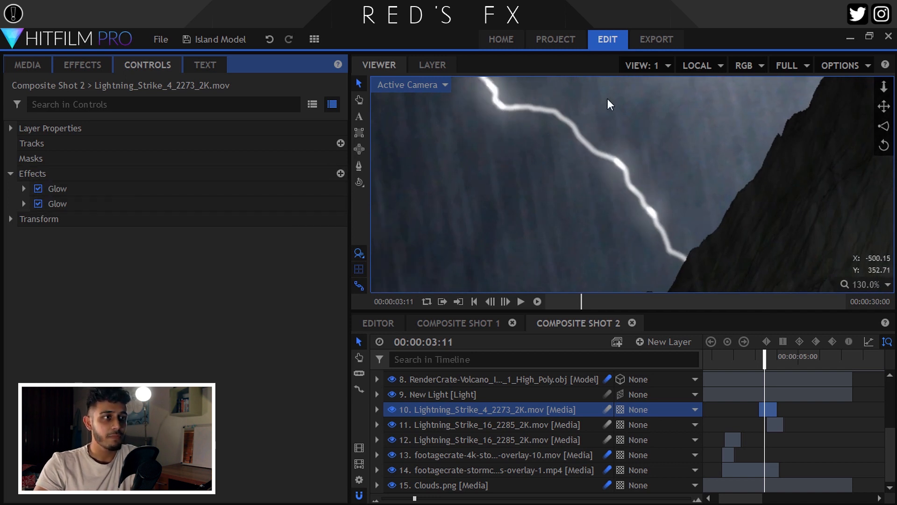
click(868, 284)
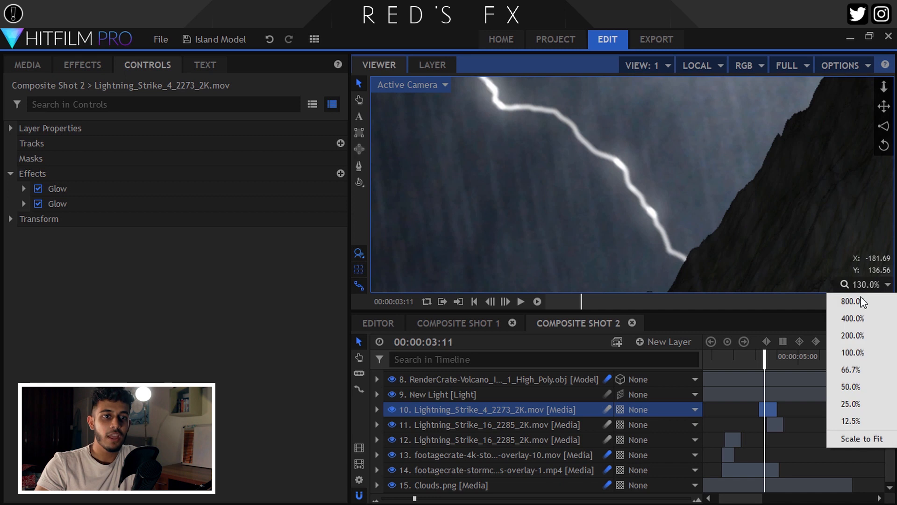
click(858, 436)
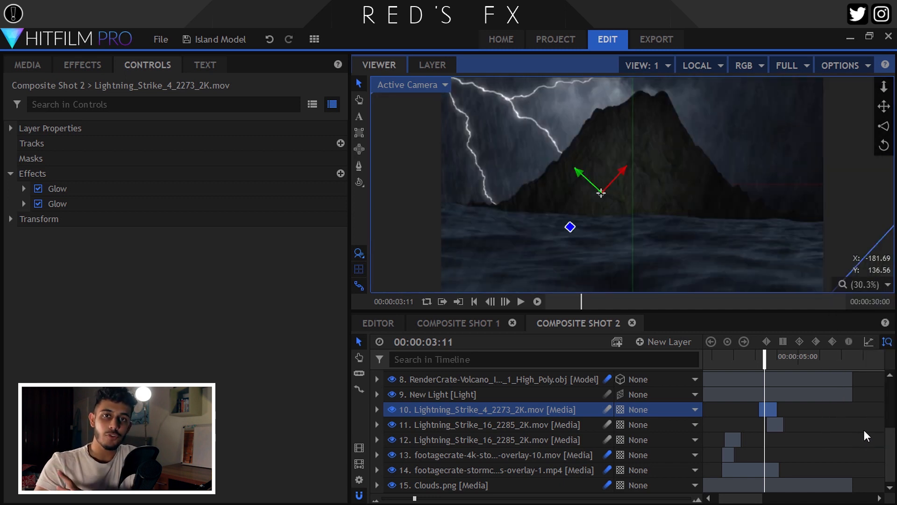
Make both New Grade layers, numbers 7 and 2, visible and expand the effects of layer 2
scroll(507, 429, up, 3)
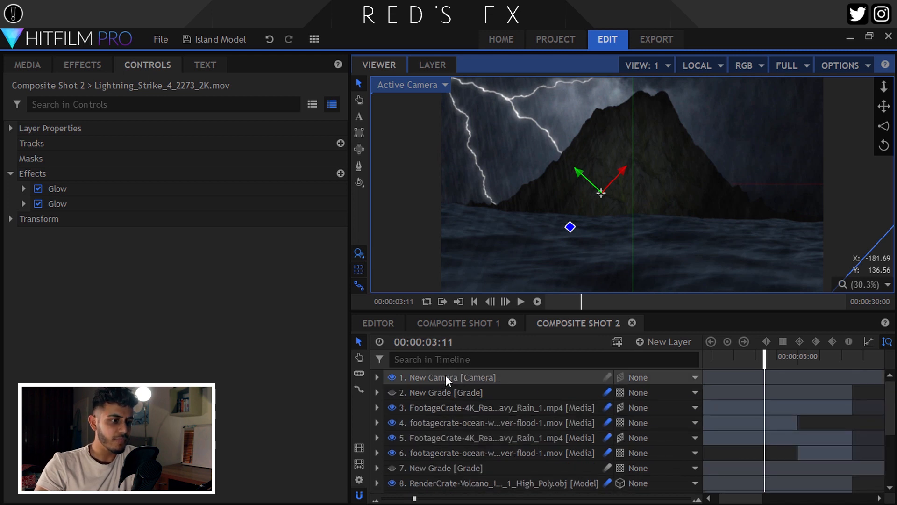
scroll(420, 411, down, 3)
scroll(402, 426, up, 1)
click(392, 402)
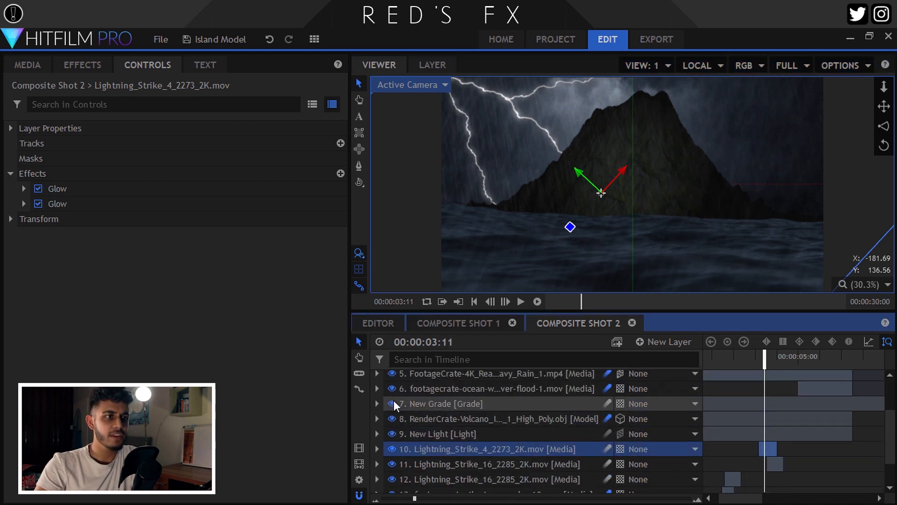
scroll(416, 409, up, 2)
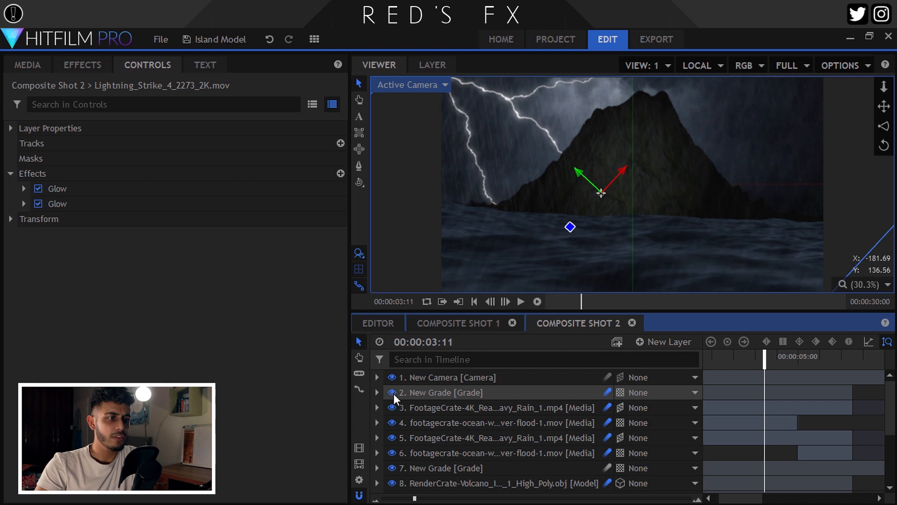
click(478, 396)
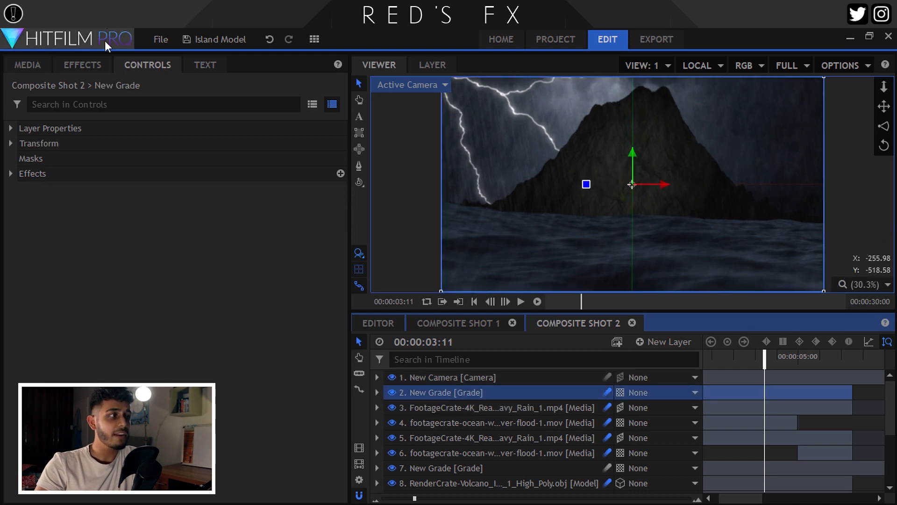
click(9, 173)
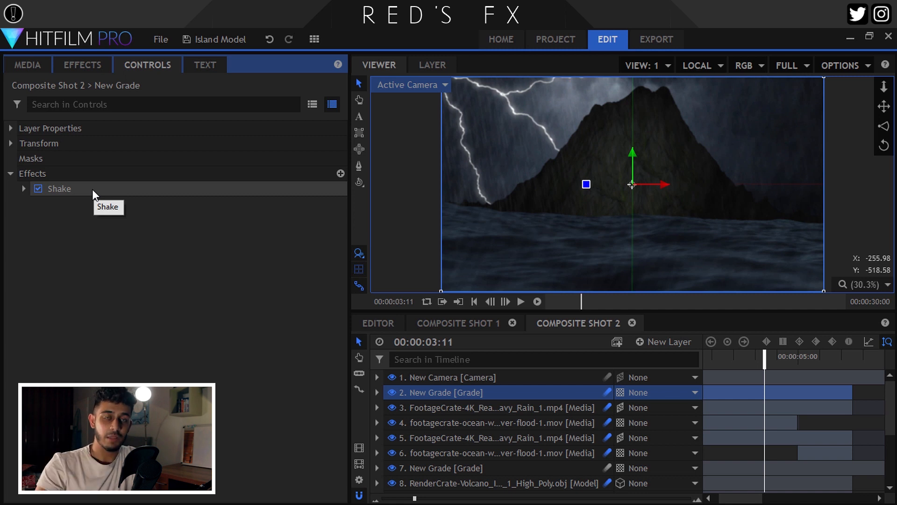
Open Composite Shot 1 and expand the effects of its New Grade layer
click(473, 326)
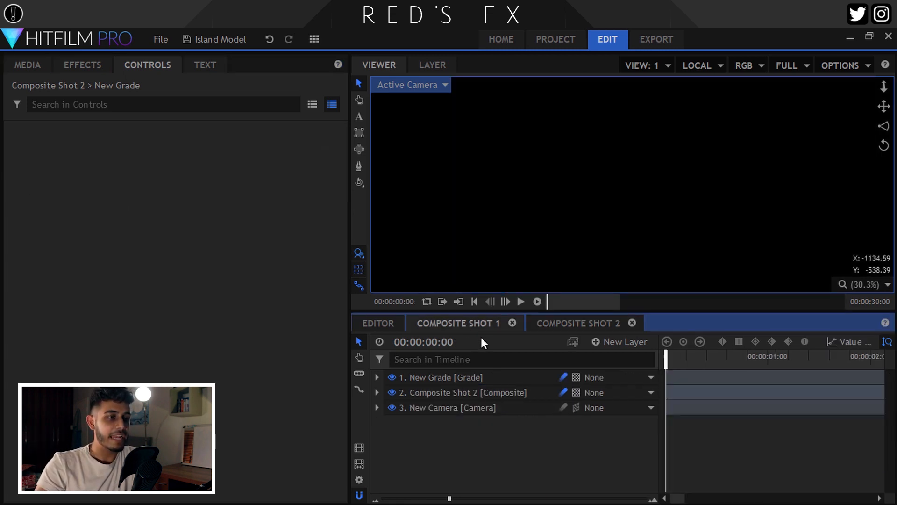
click(468, 397)
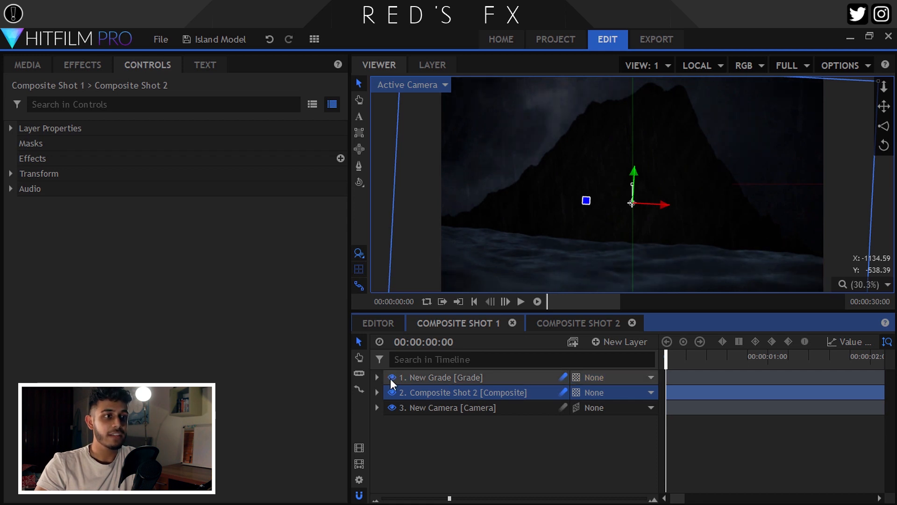
click(430, 377)
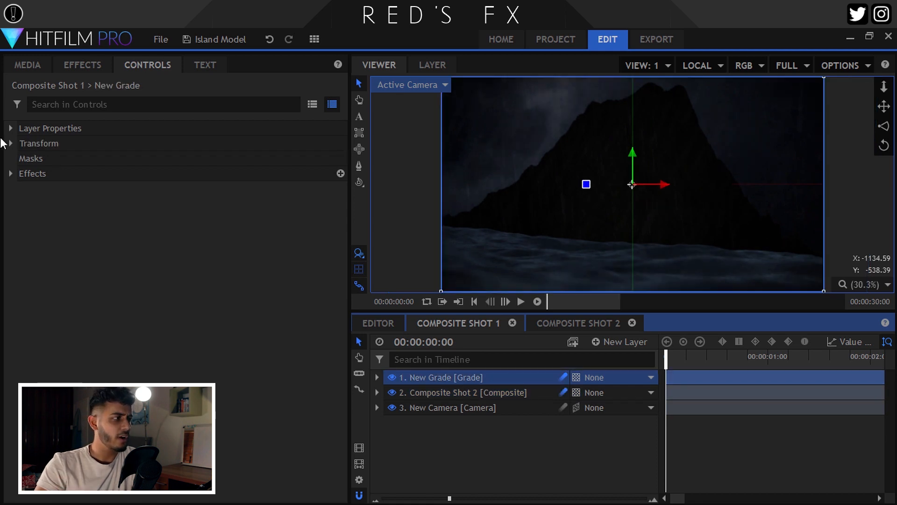
click(10, 174)
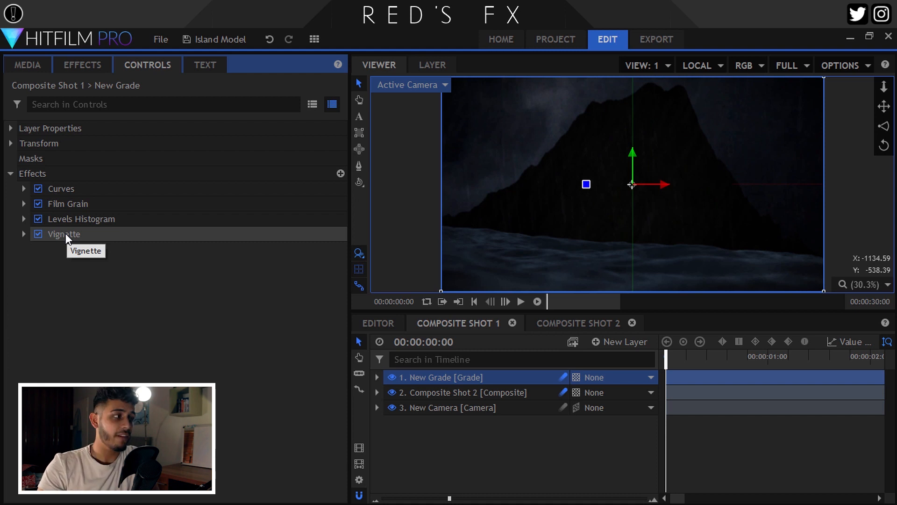
Expand the Transform properties of the Composite Shot 2 layer inside Composite Shot 1
click(458, 392)
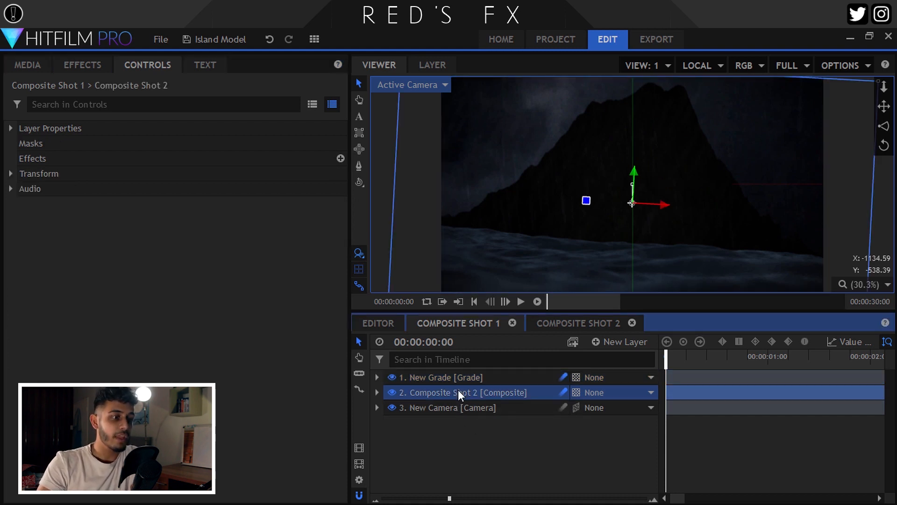
click(453, 379)
click(446, 410)
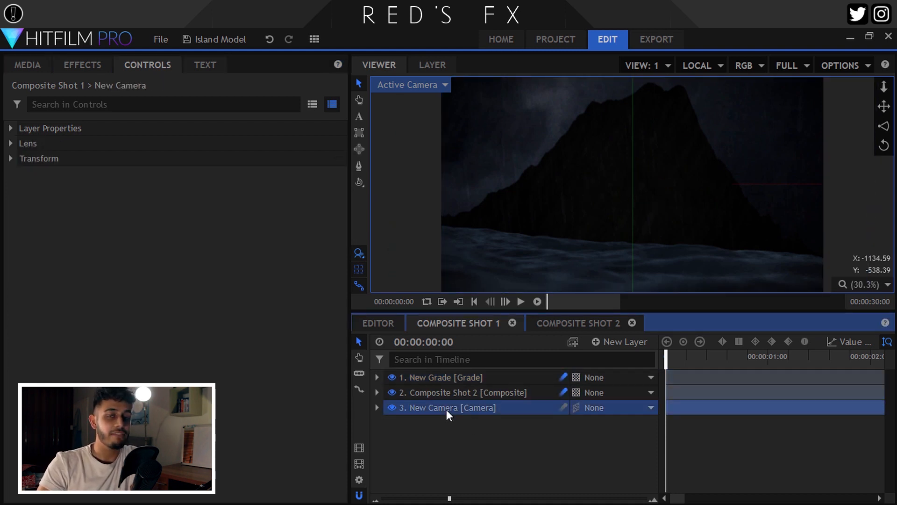
click(447, 397)
click(11, 174)
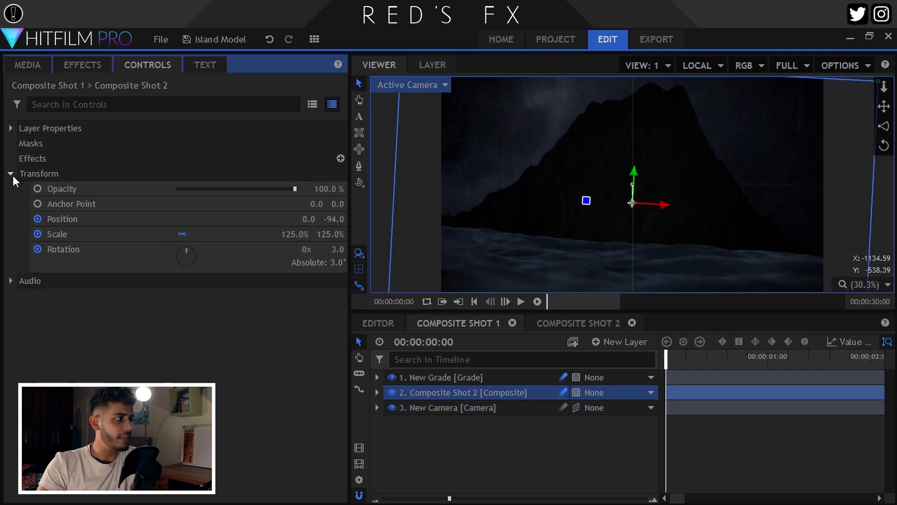